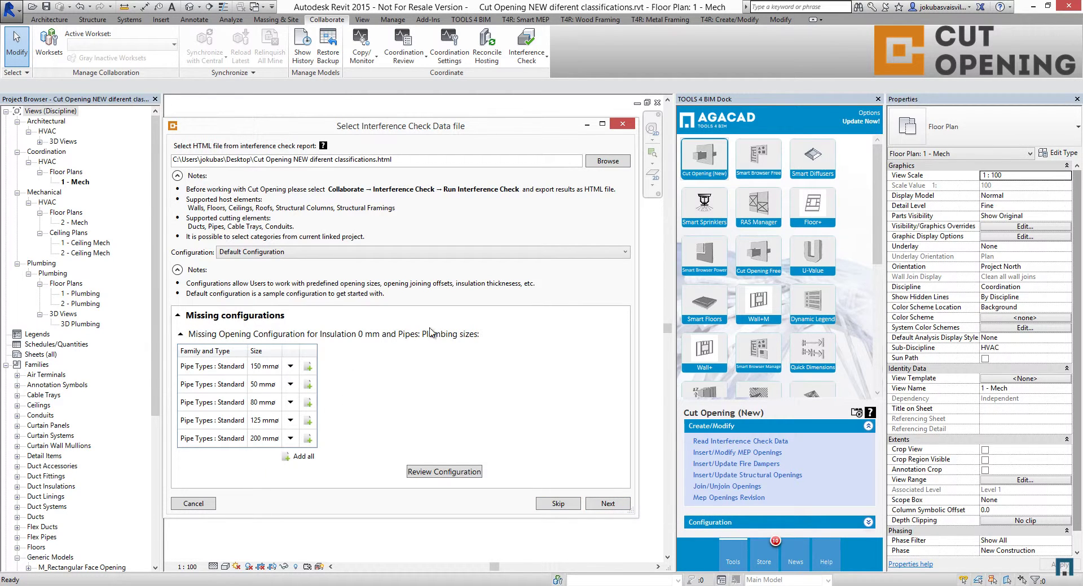
# Load Desktop\XML.xml into Insert/Modify MEP Openings and list its 124 proposed openings.
pyautogui.click(609, 509)
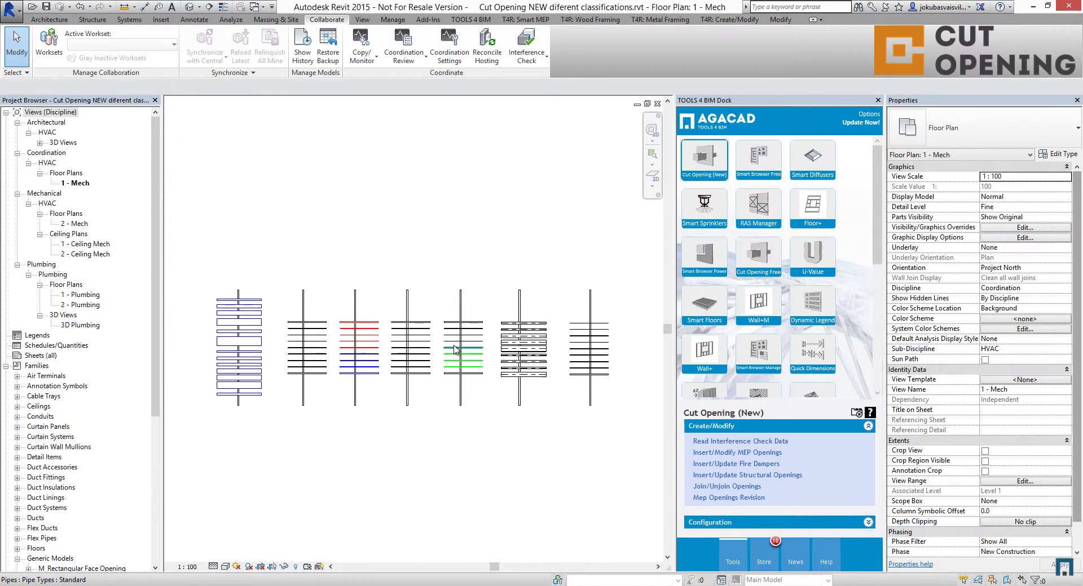
pyautogui.click(714, 454)
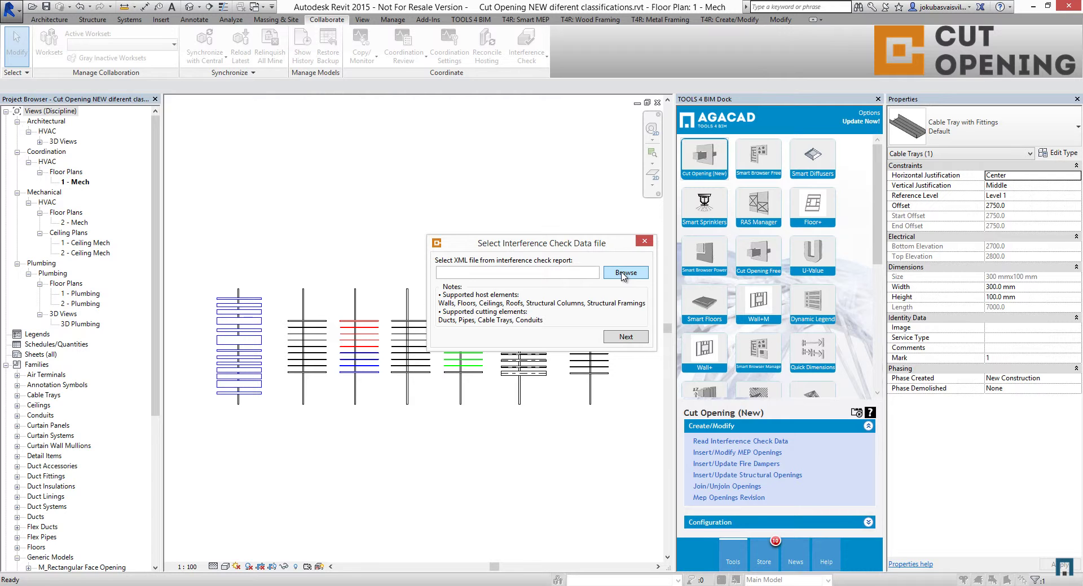
pyautogui.click(623, 273)
pyautogui.click(778, 225)
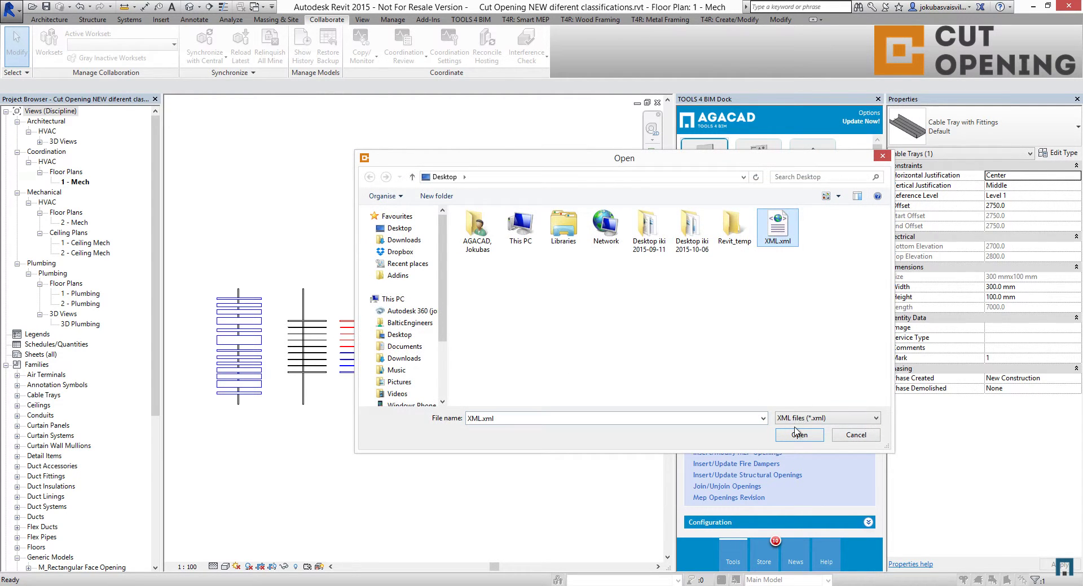
pyautogui.click(797, 435)
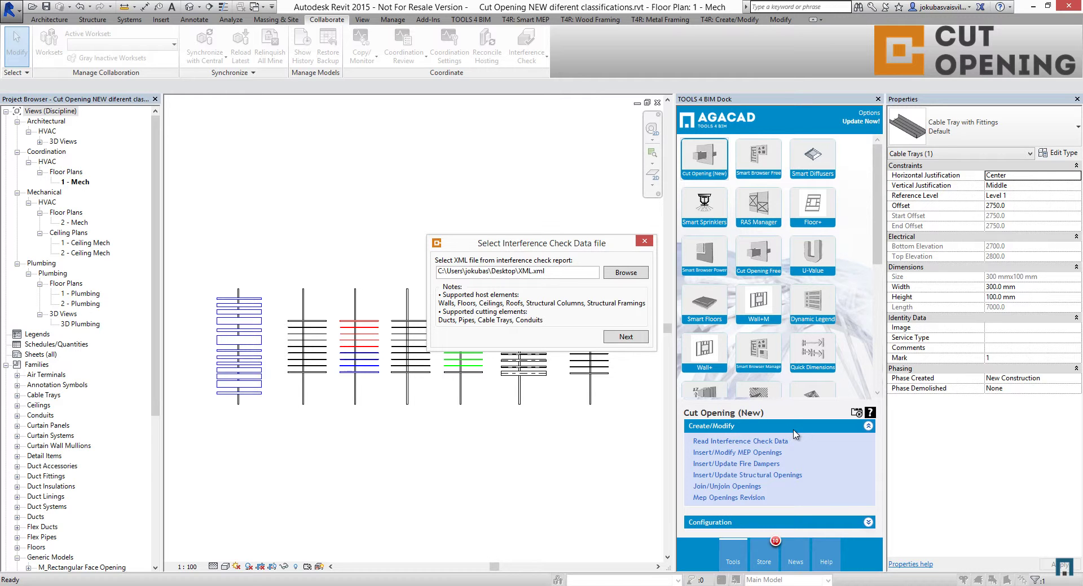
pyautogui.click(626, 337)
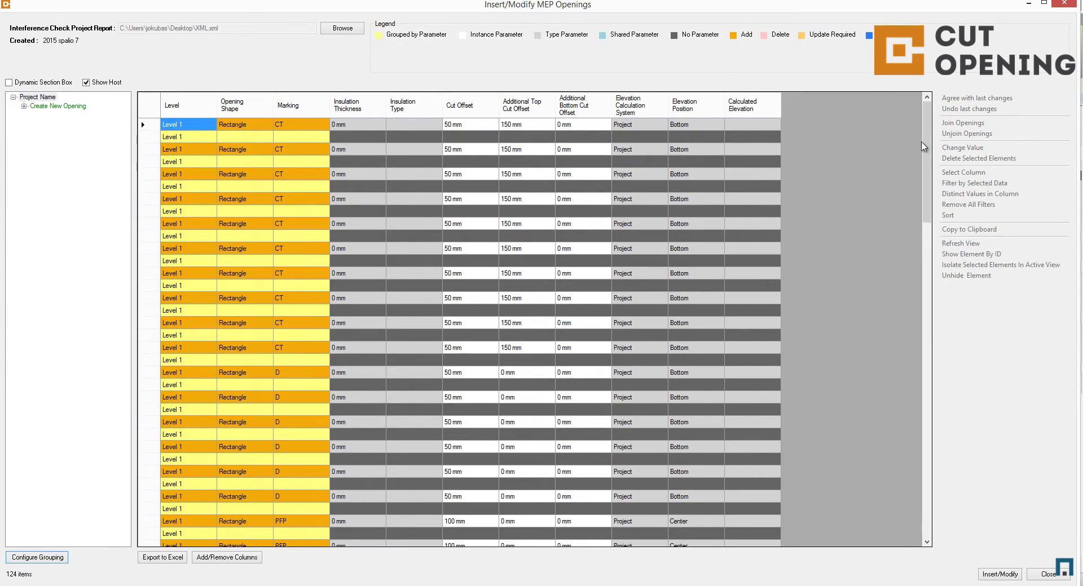
# Expand the Create New Opening tree and filter the grid to rectangular, then round openings.
pyautogui.moveTo(924, 147); pyautogui.dragTo(937, 122)
pyautogui.click(24, 106)
pyautogui.click(34, 115)
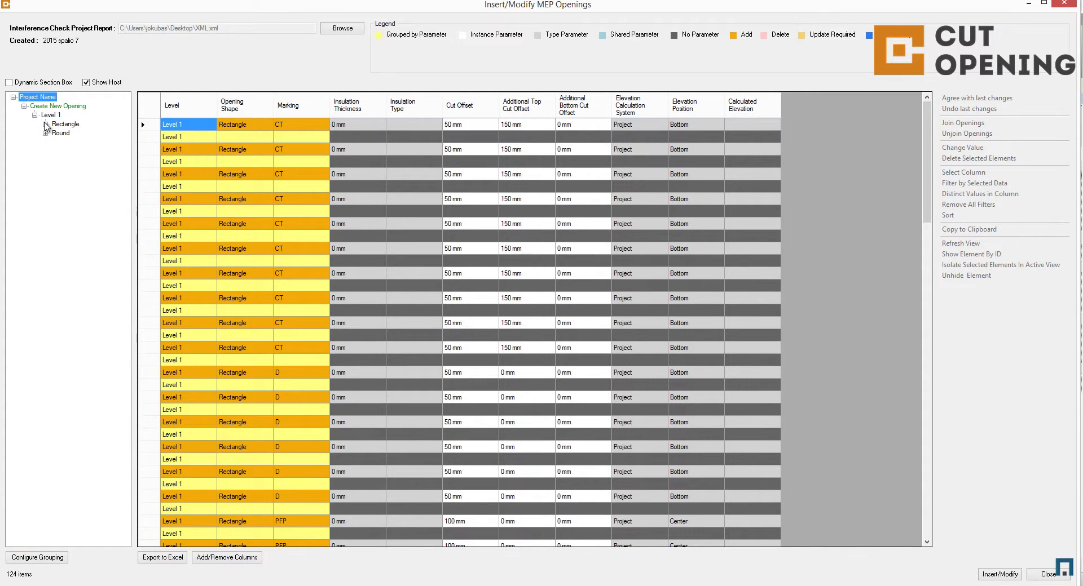
pyautogui.click(45, 124)
pyautogui.click(74, 125)
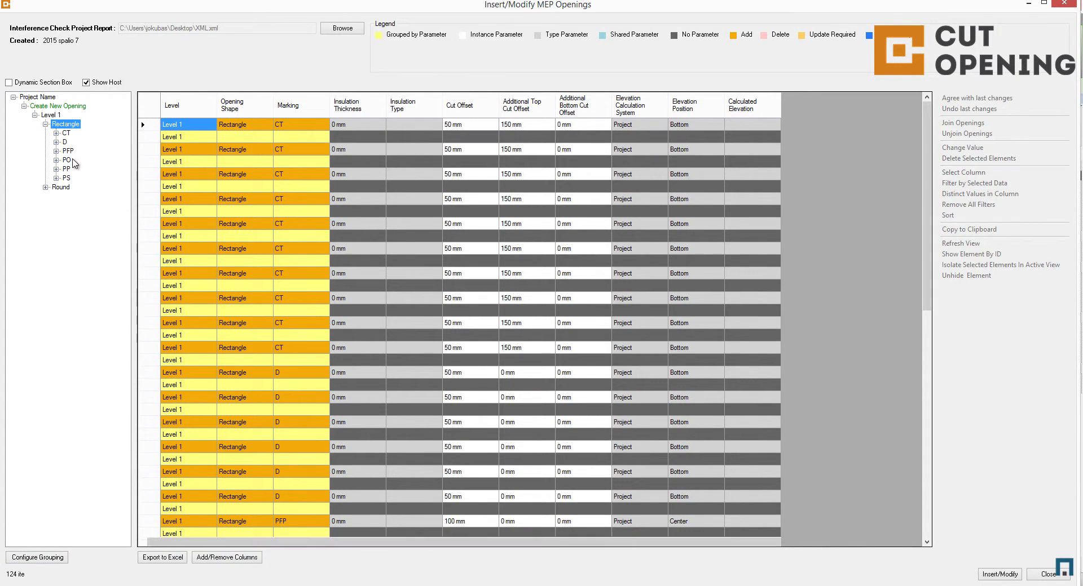
pyautogui.click(63, 187)
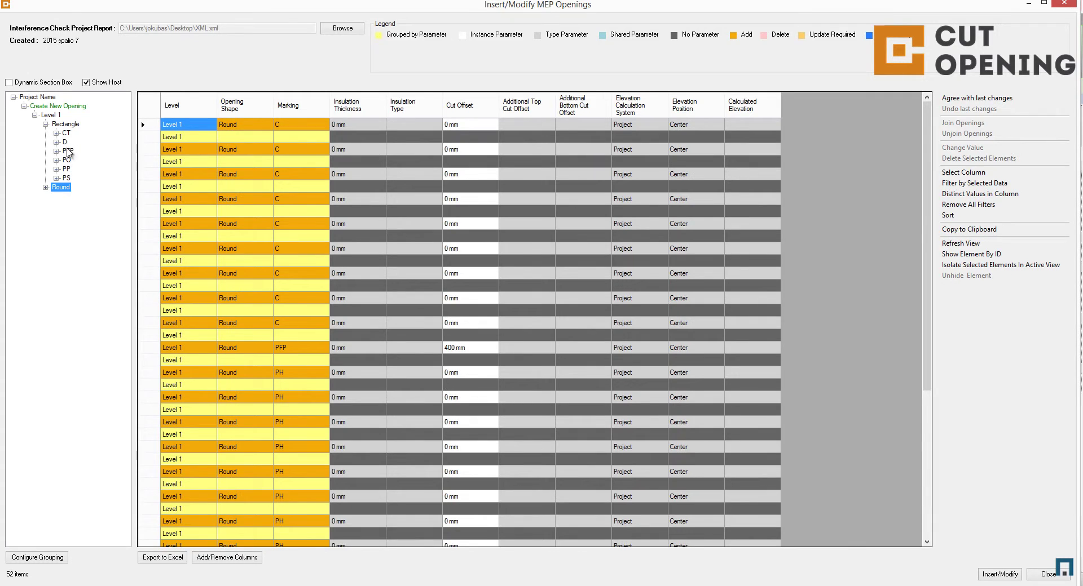
# Review the openings in each marking group: D, PFP, PO, PP, PS and CT.
pyautogui.click(64, 143)
pyautogui.click(68, 151)
pyautogui.click(67, 160)
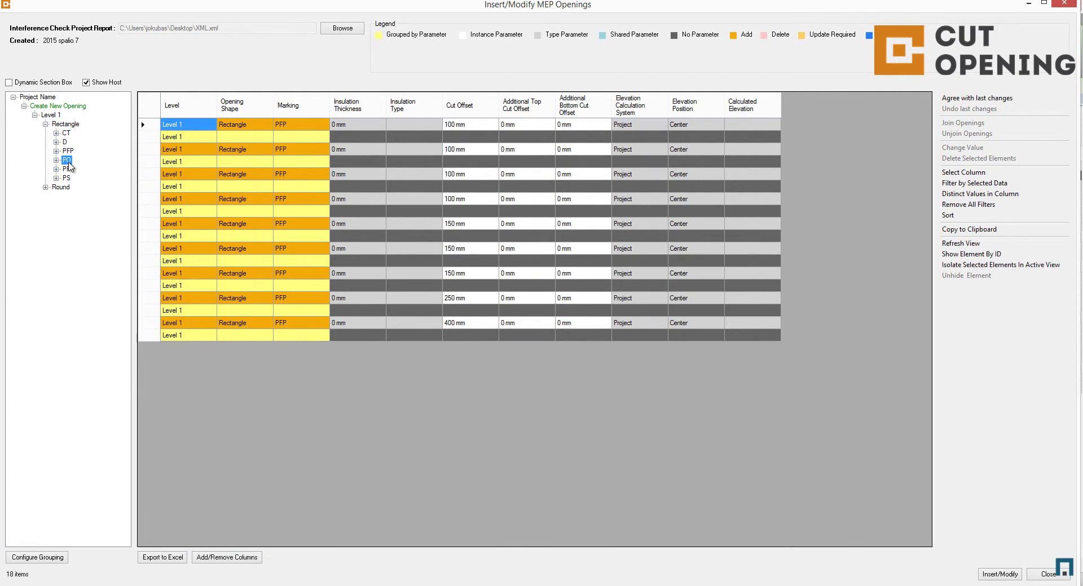
pyautogui.click(67, 169)
pyautogui.click(67, 178)
pyautogui.click(64, 142)
pyautogui.click(67, 133)
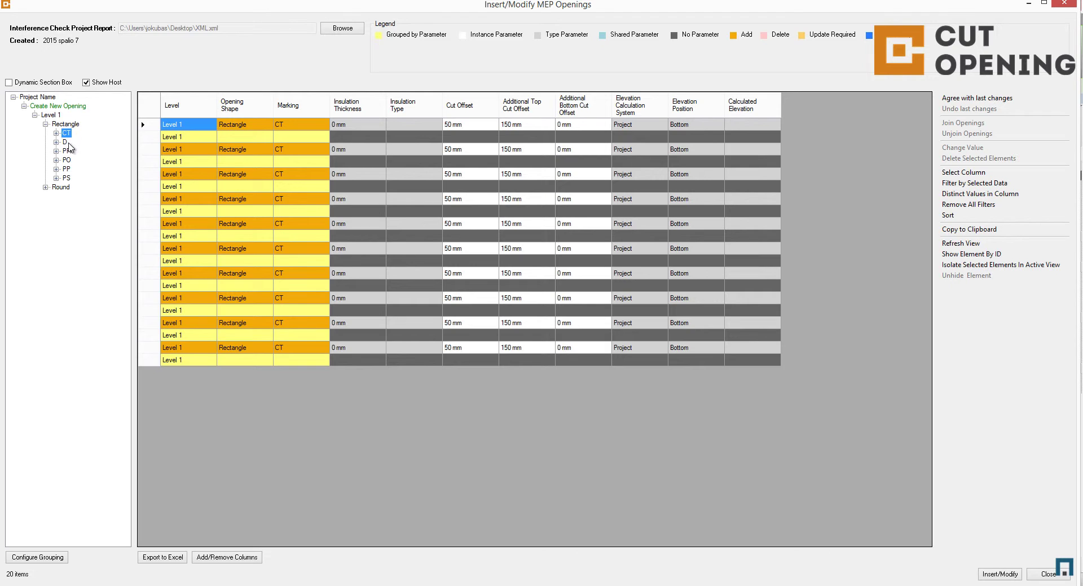
pyautogui.click(66, 142)
pyautogui.click(68, 152)
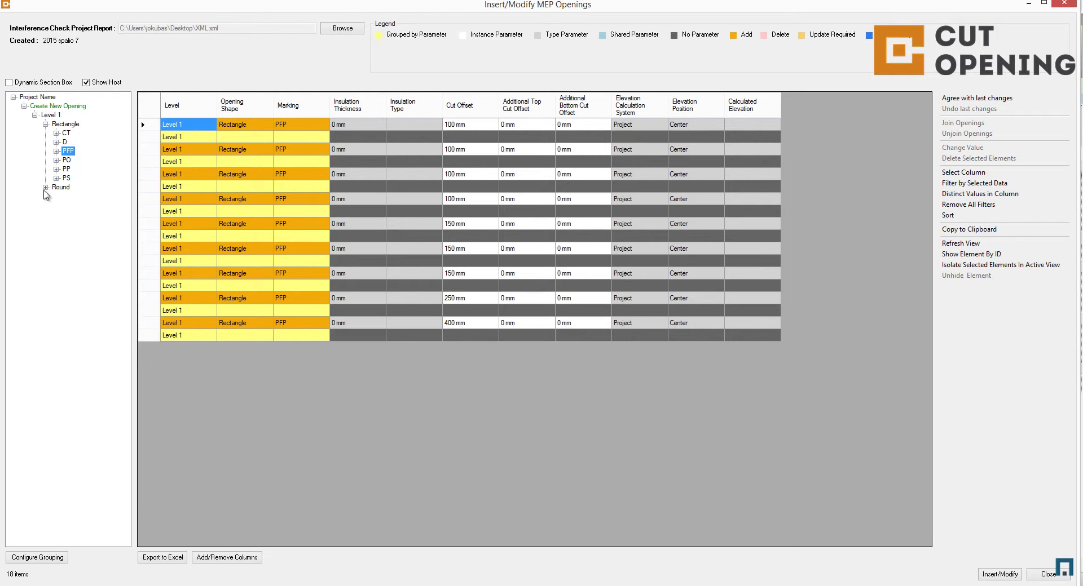
# Expand the round openings, then show all 124 Level 1 openings.
pyautogui.click(45, 188)
pyautogui.click(52, 115)
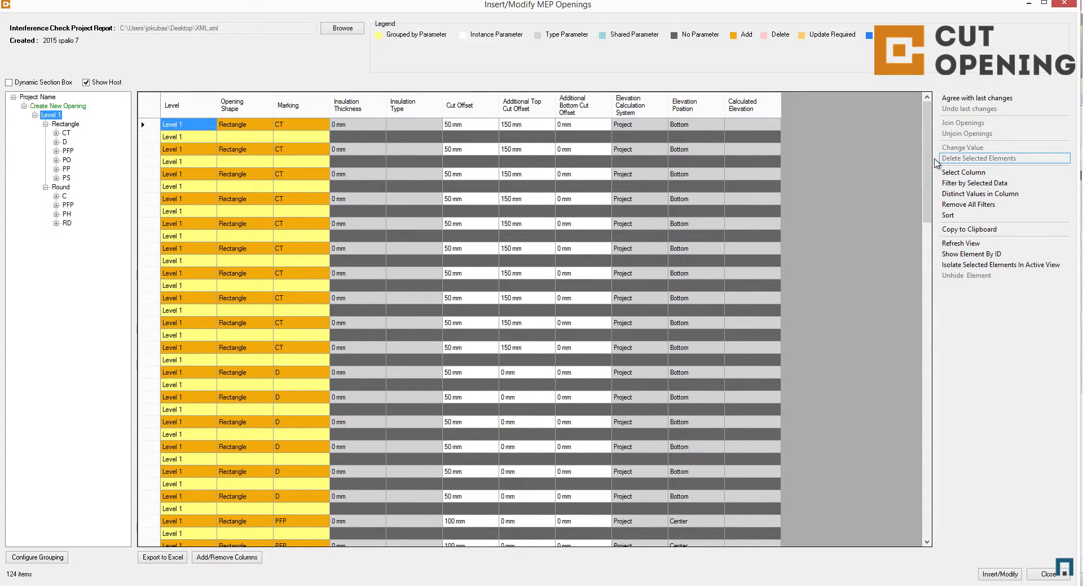
pyautogui.moveTo(926, 163)
pyautogui.mouseDown()
pyautogui.moveTo(922, 489)
pyautogui.moveTo(925, 169)
pyautogui.mouseUp()
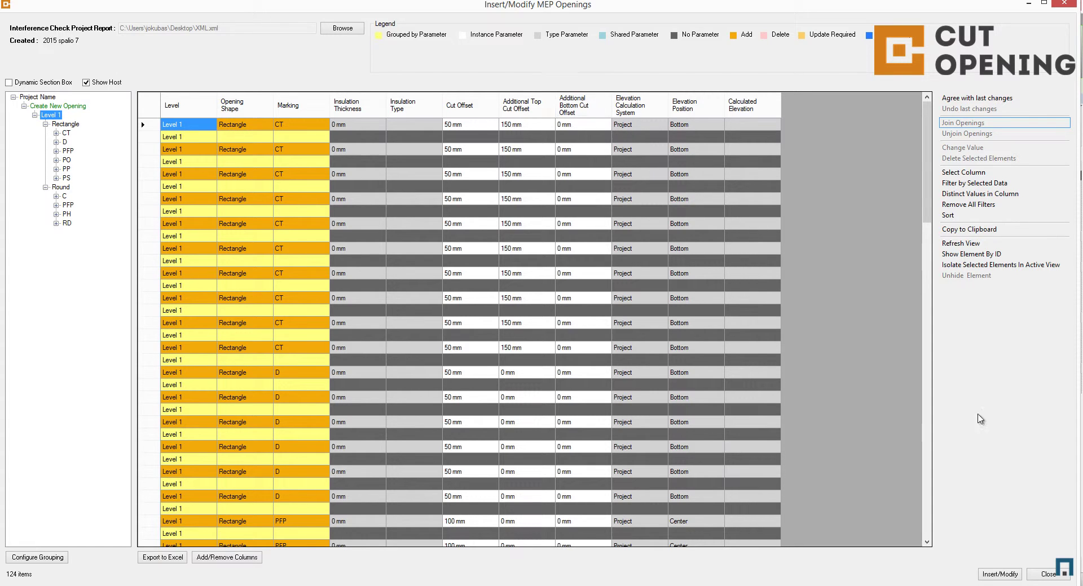
pyautogui.click(988, 575)
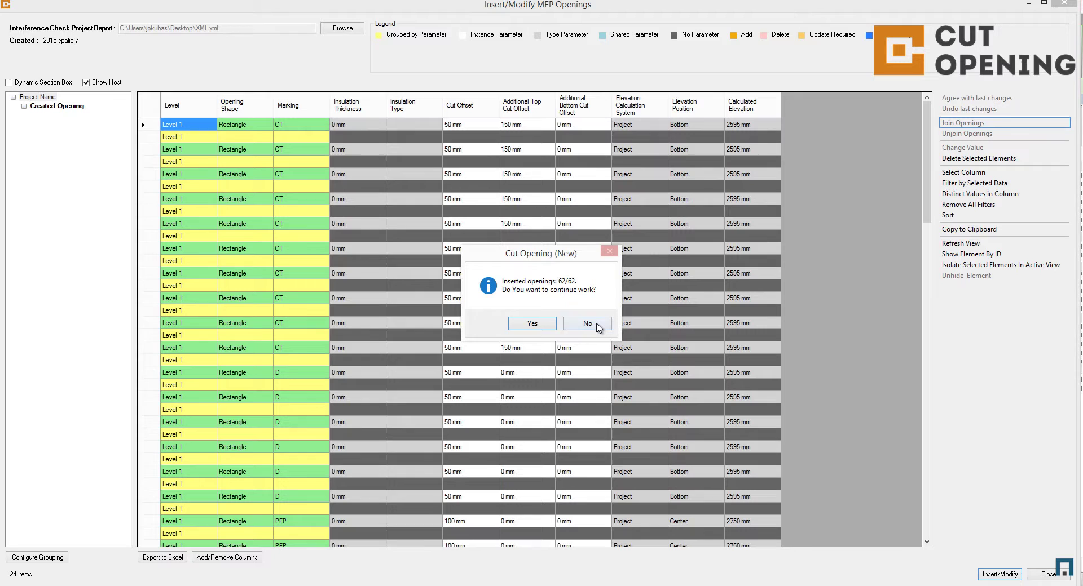
pyautogui.click(587, 324)
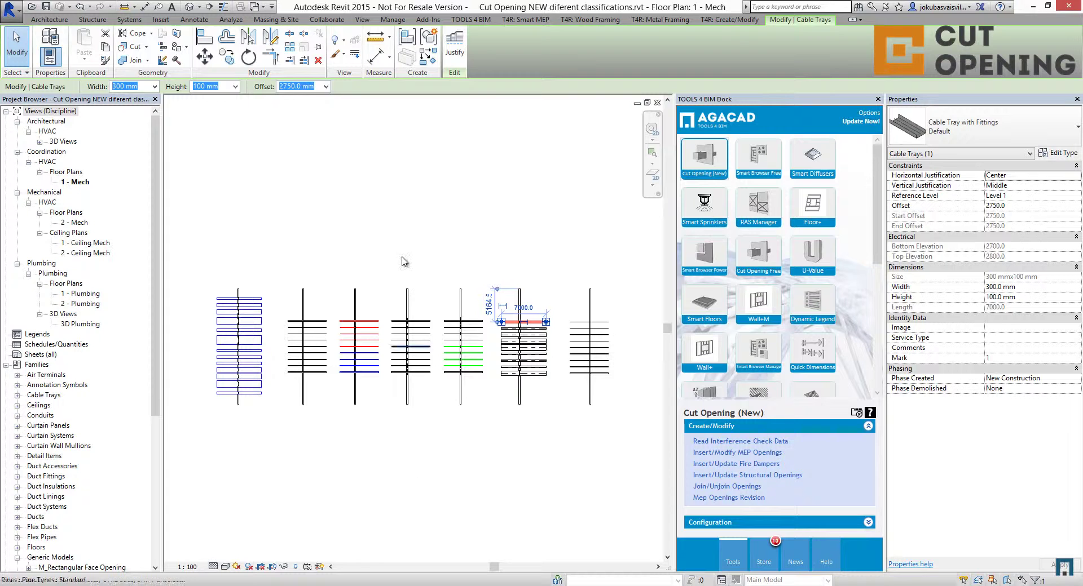
pyautogui.scroll(6, 248, 342)
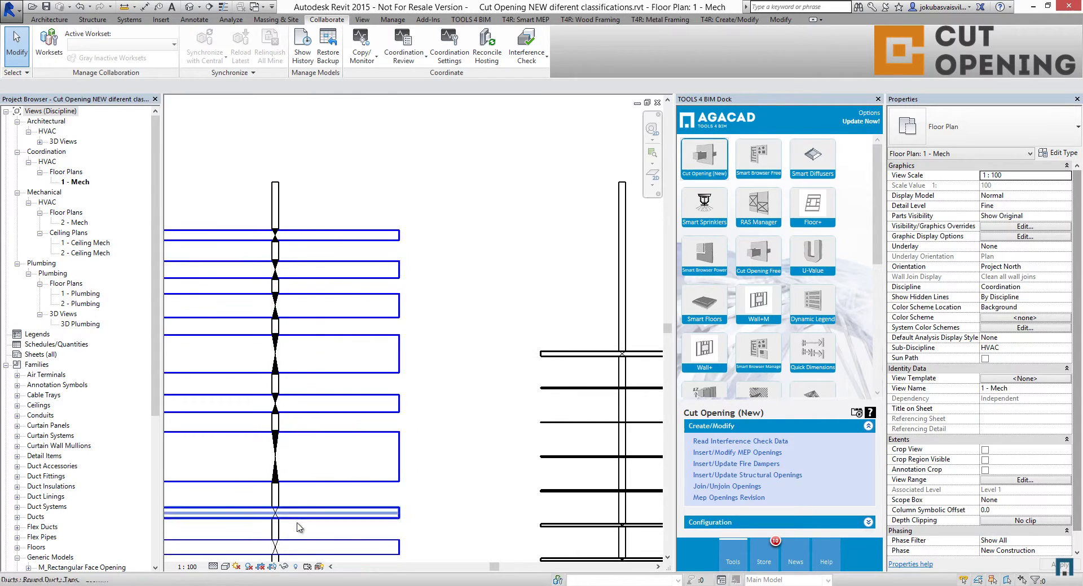
pyautogui.scroll(-4, 358, 346)
pyautogui.scroll(1, 382, 436)
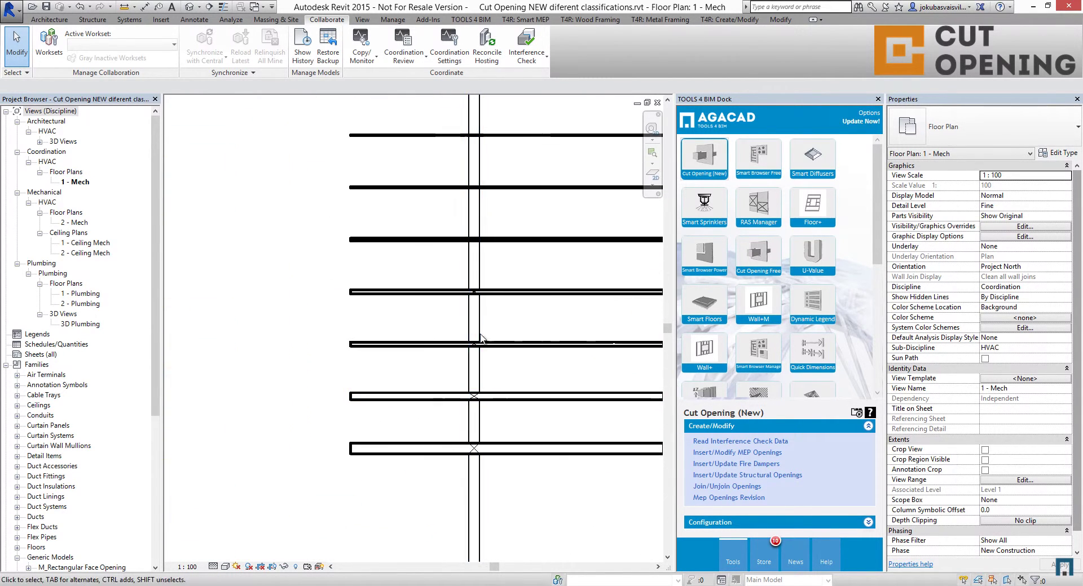
pyautogui.moveTo(355, 145); pyautogui.dragTo(356, 406, button='middle')
pyautogui.scroll(-1, 355, 406)
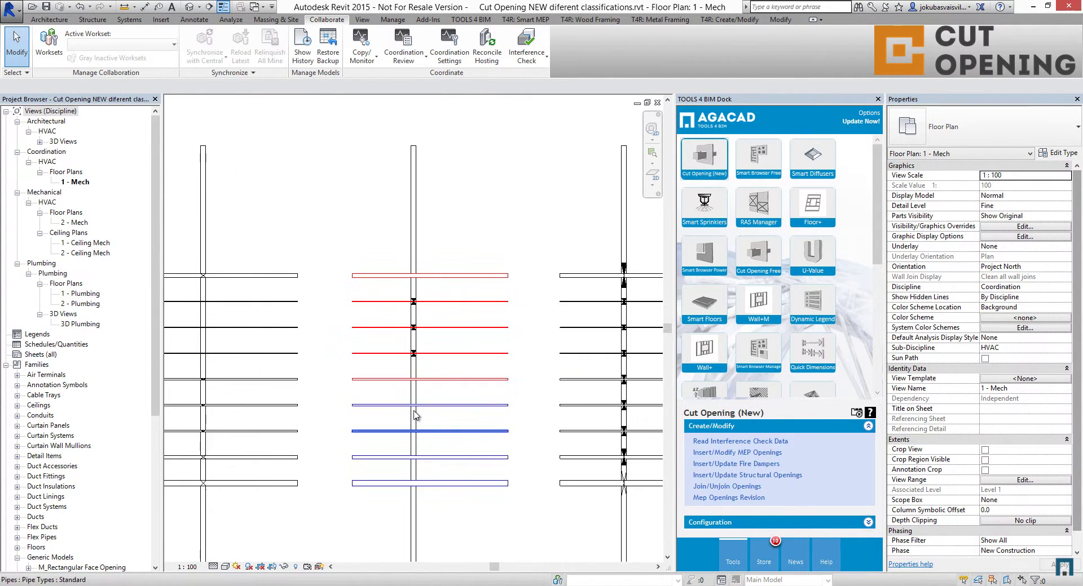
pyautogui.moveTo(417, 350); pyautogui.dragTo(485, 418, button='middle')
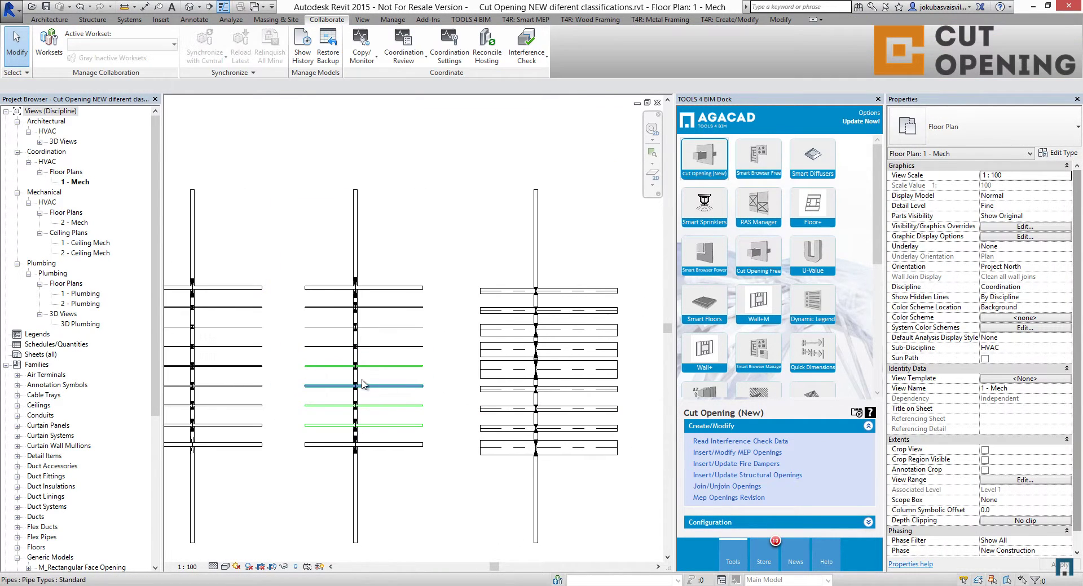
pyautogui.moveTo(302, 398); pyautogui.dragTo(350, 375, button='middle')
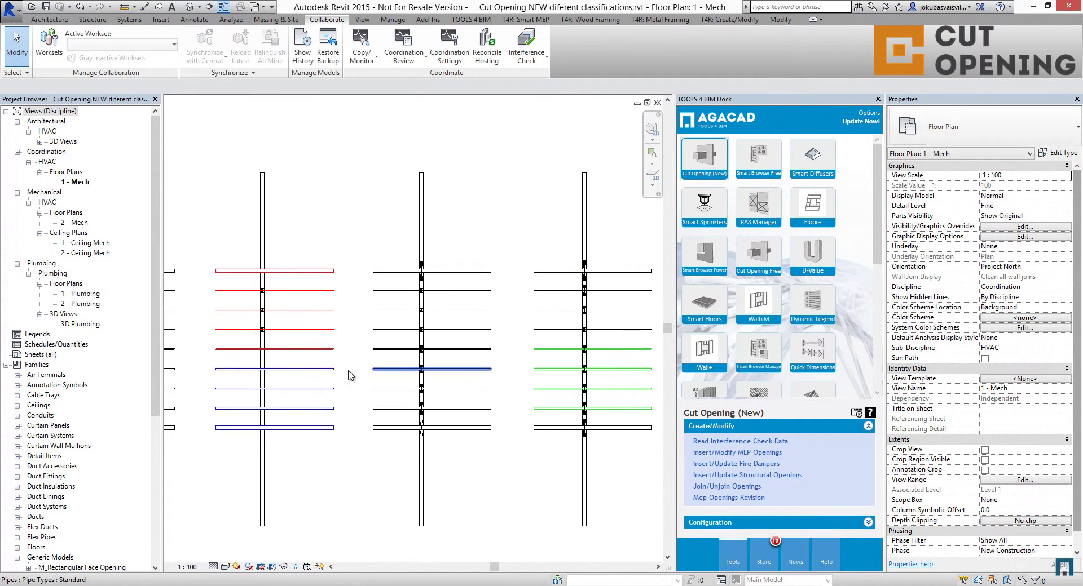
pyautogui.click(295, 369)
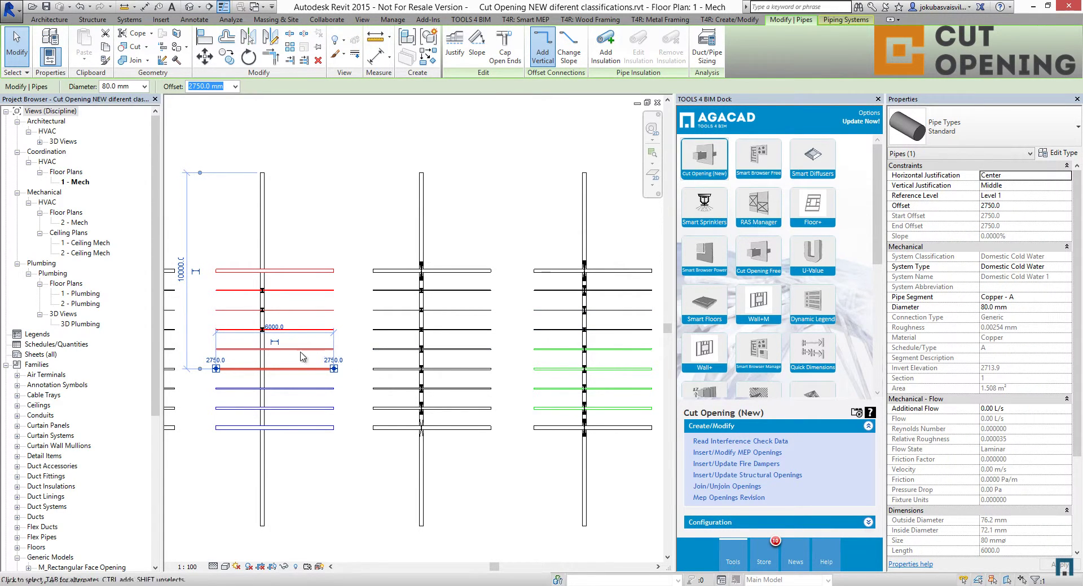
pyautogui.scroll(5, 271, 384)
pyautogui.scroll(3, 270, 384)
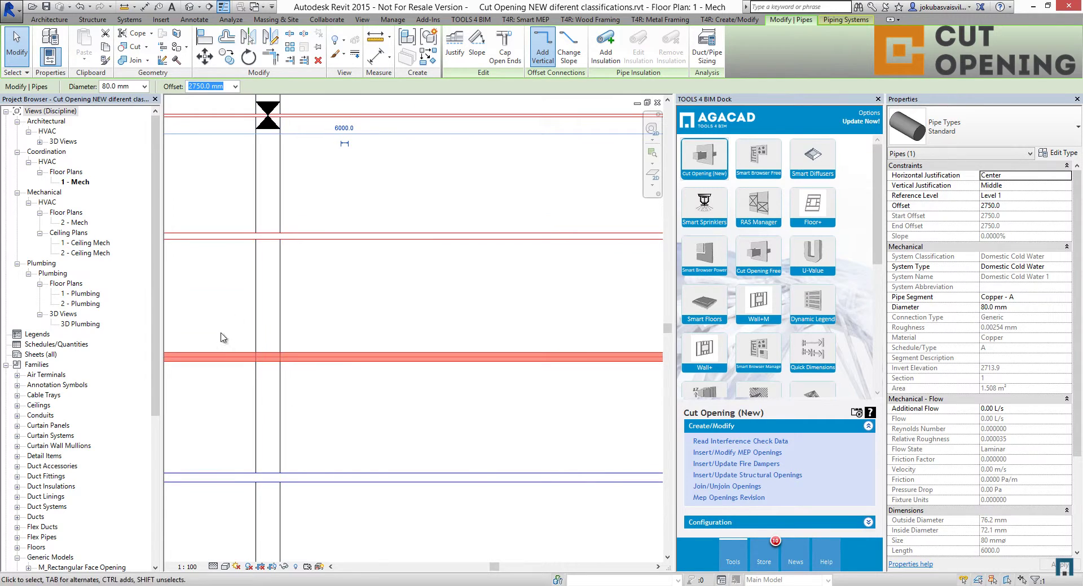
pyautogui.click(367, 316)
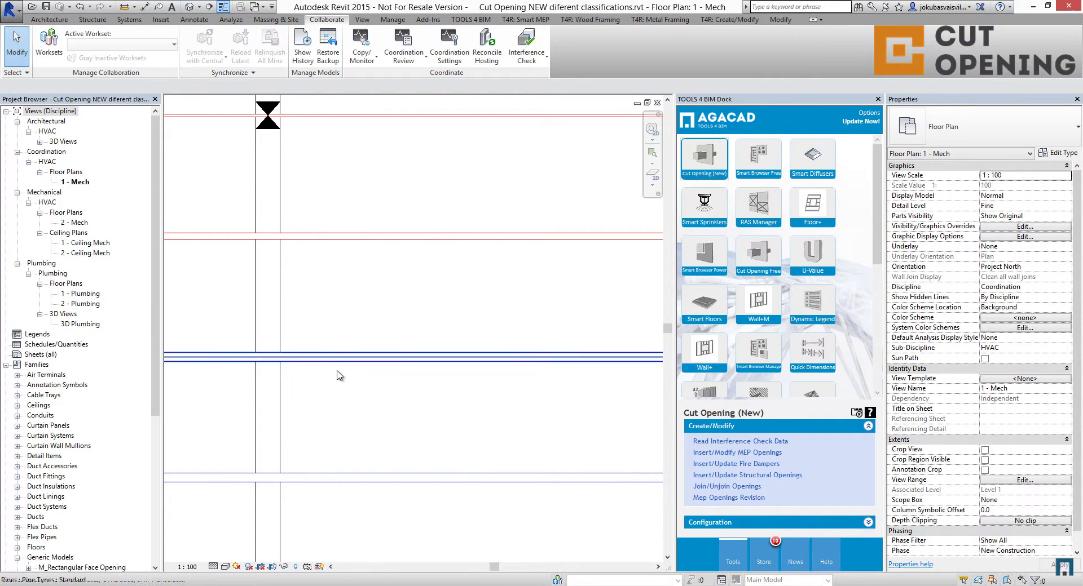
pyautogui.scroll(-5, 375, 423)
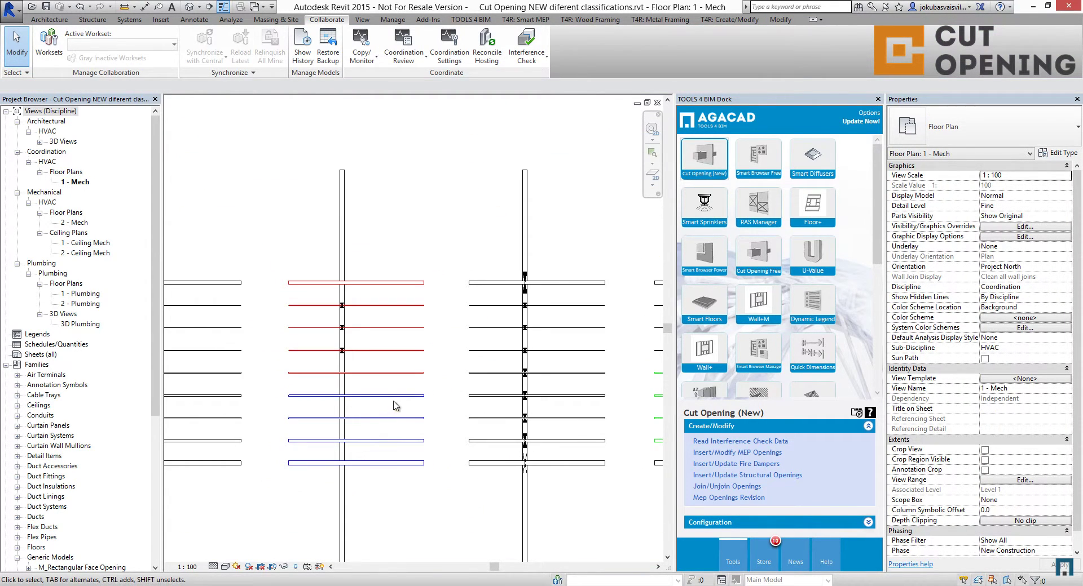
pyautogui.scroll(-4, 395, 405)
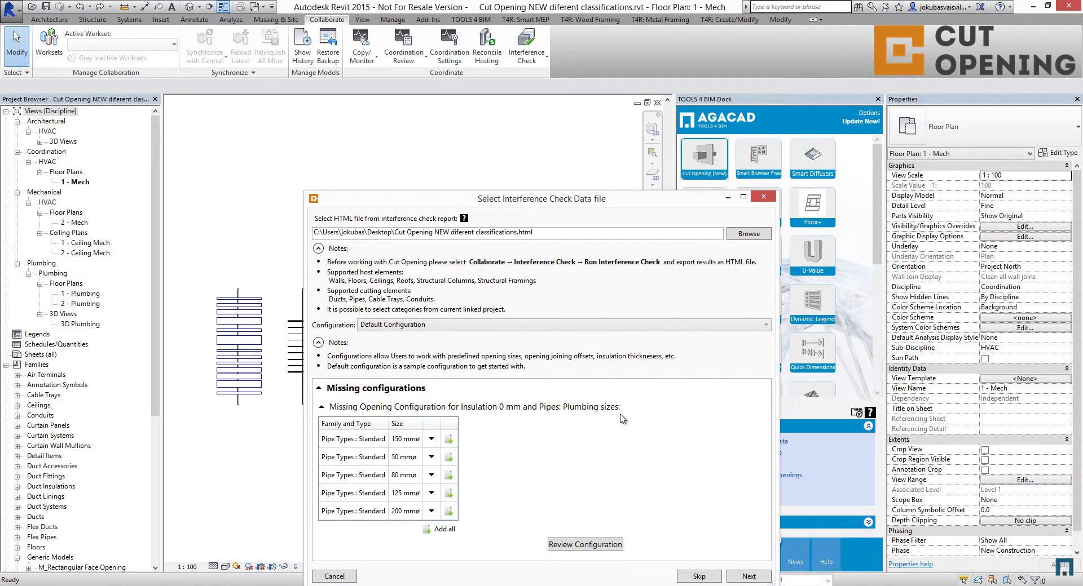
# Skip the missing opening configurations and save the 136-item data view over Desktop\XML.xml.
pyautogui.click(699, 577)
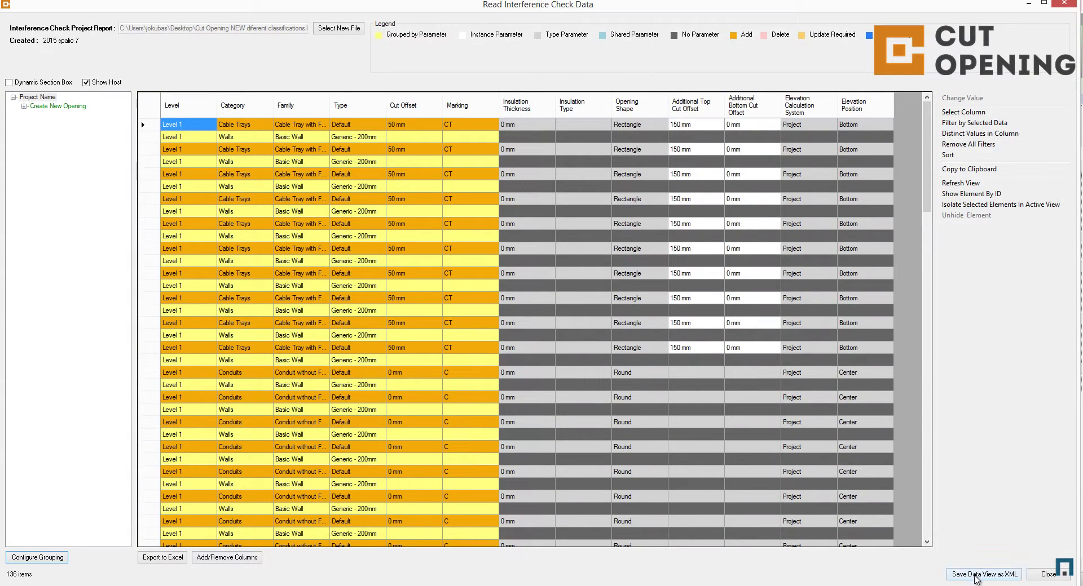
pyautogui.click(984, 574)
pyautogui.click(774, 229)
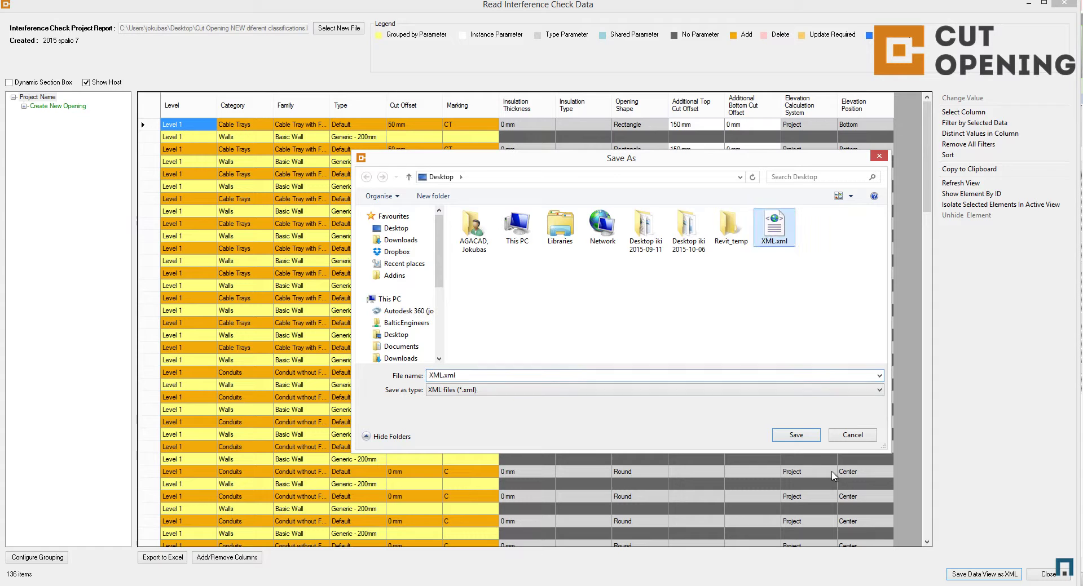
pyautogui.click(796, 435)
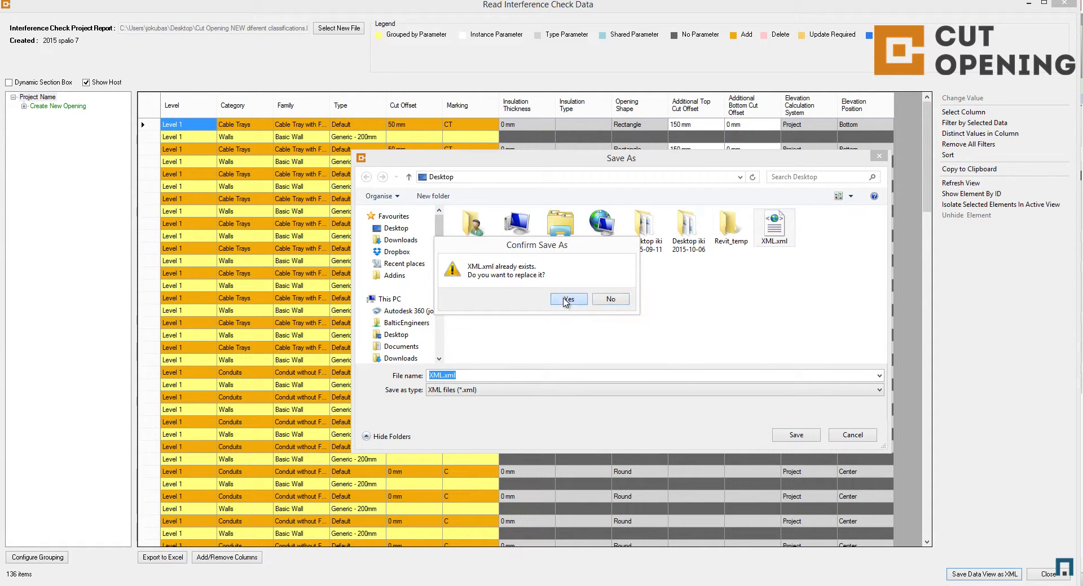
pyautogui.click(570, 300)
# Reload Desktop\XML.xml in Insert/Modify MEP Openings and bring up the openings table.
pyautogui.click(599, 326)
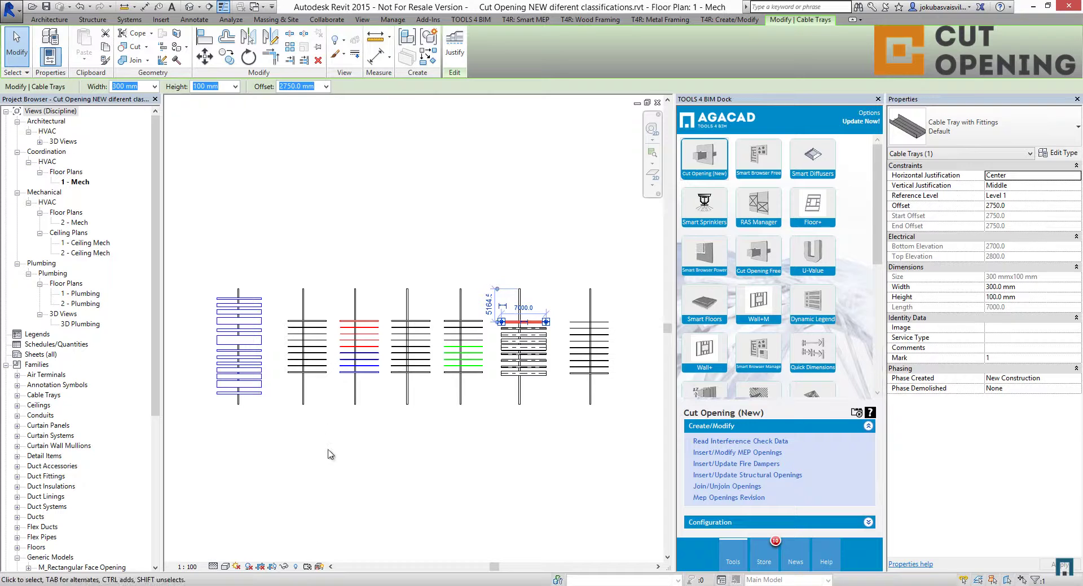
pyautogui.click(699, 454)
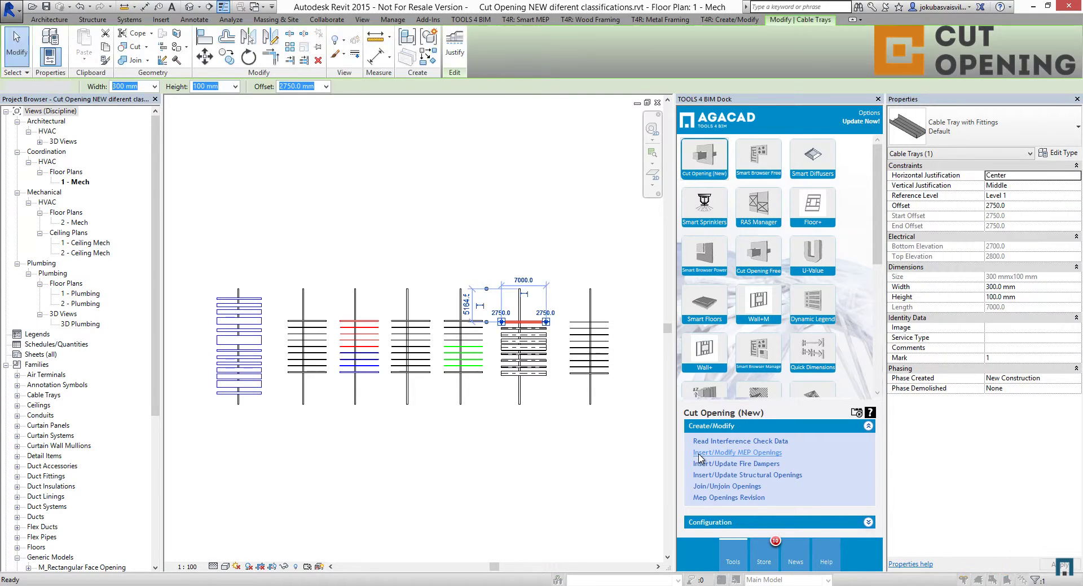
pyautogui.click(626, 275)
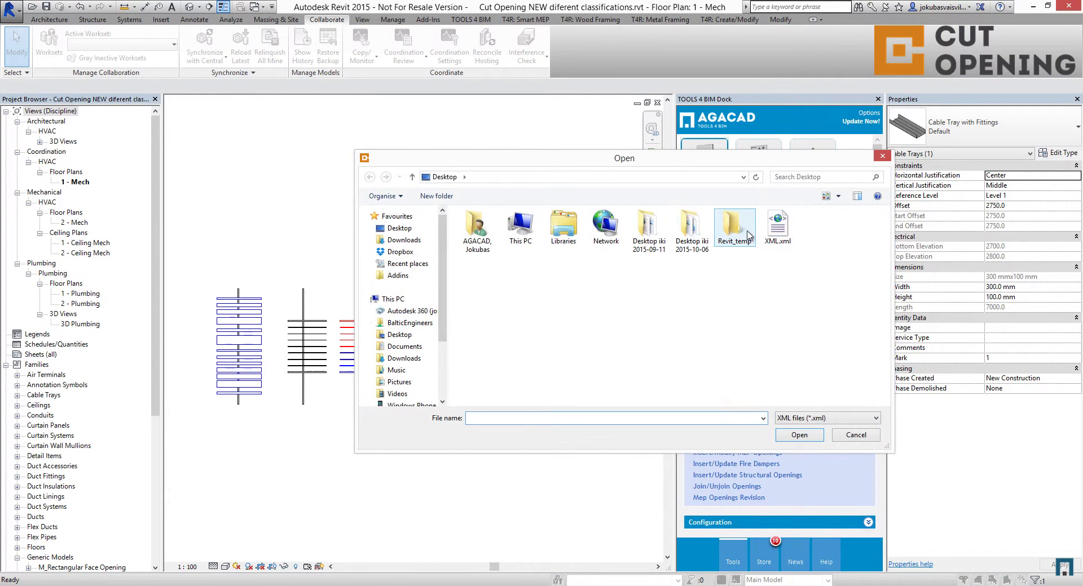
pyautogui.click(777, 226)
pyautogui.click(794, 436)
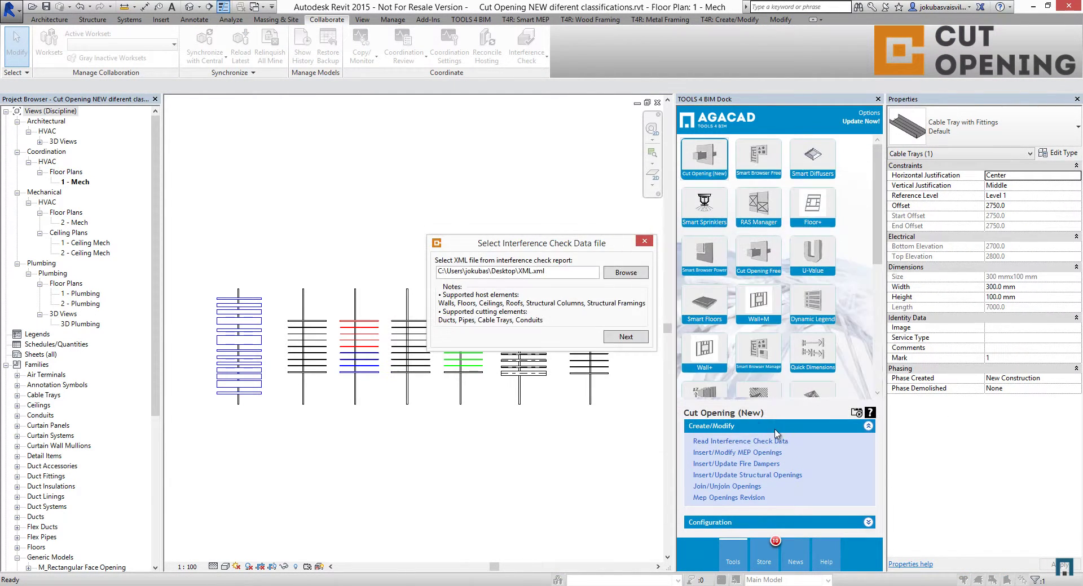
pyautogui.click(626, 338)
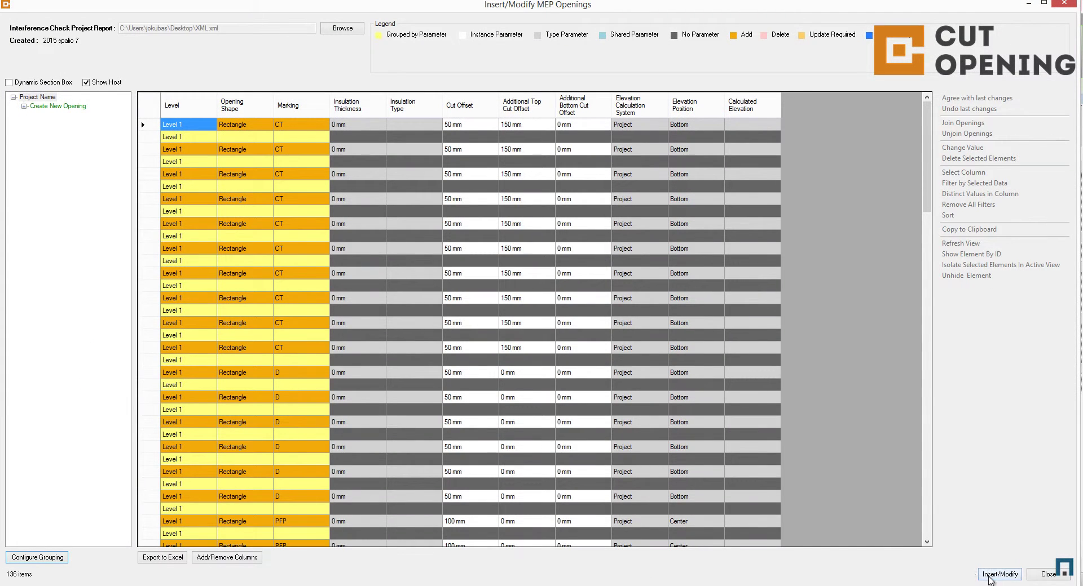
# Insert all listed openings, processing 68 elements into round openings at the pipe crossings.
pyautogui.click(988, 576)
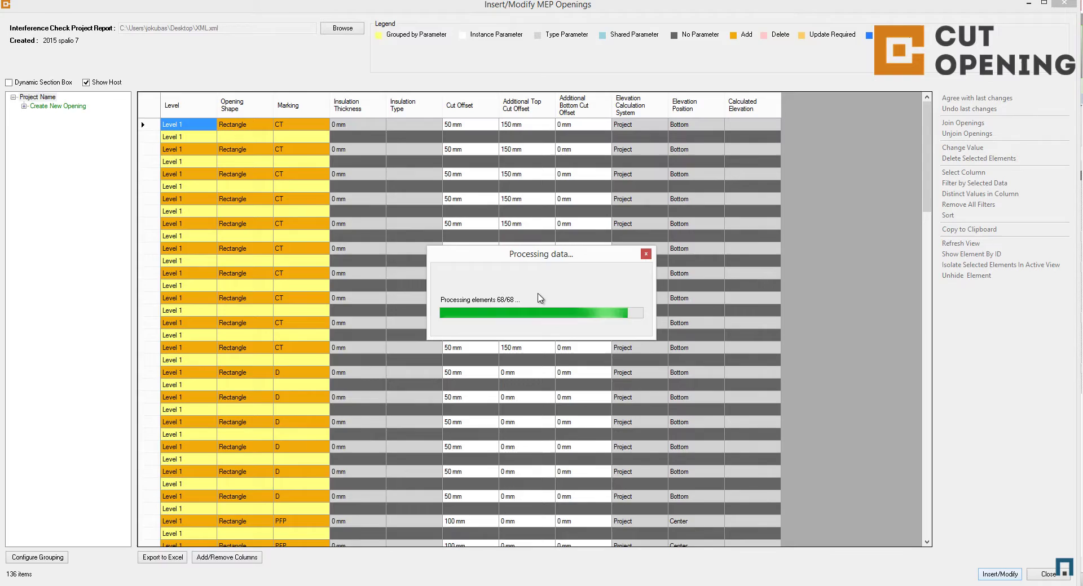
pyautogui.scroll(3, 357, 369)
pyautogui.scroll(3, 358, 369)
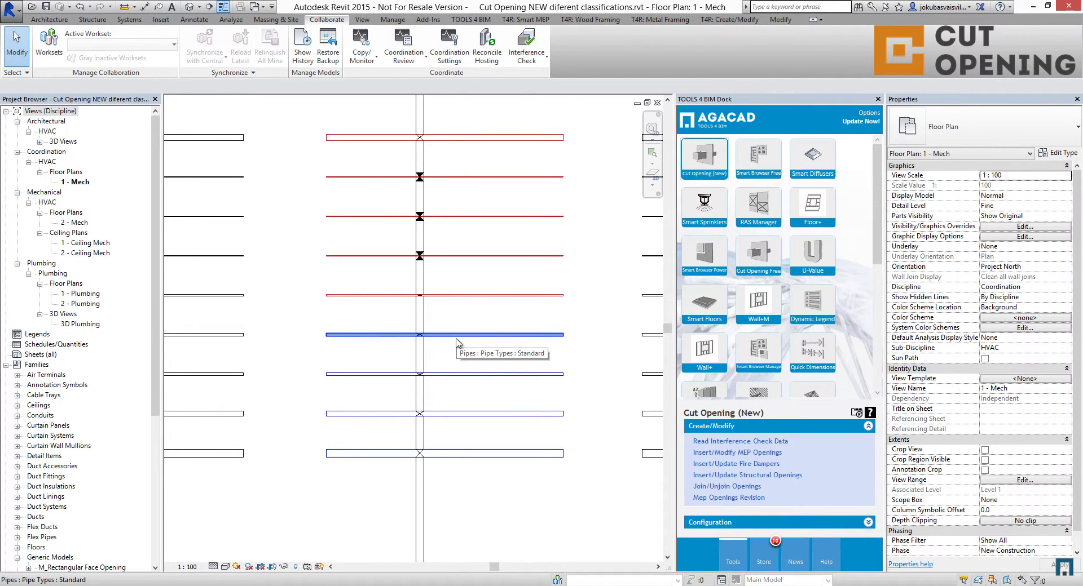
pyautogui.click(422, 337)
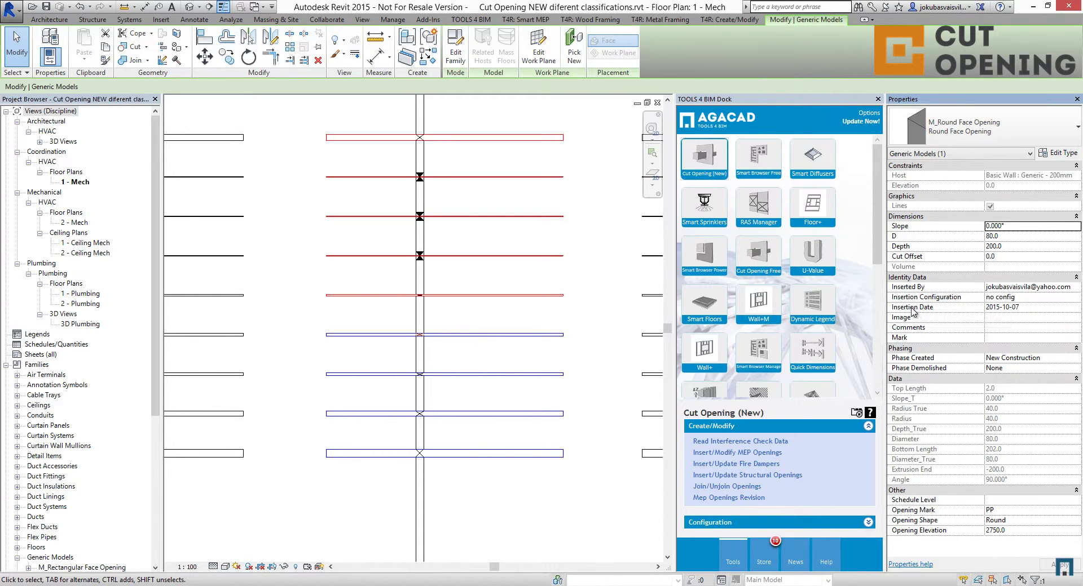
pyautogui.click(1013, 297)
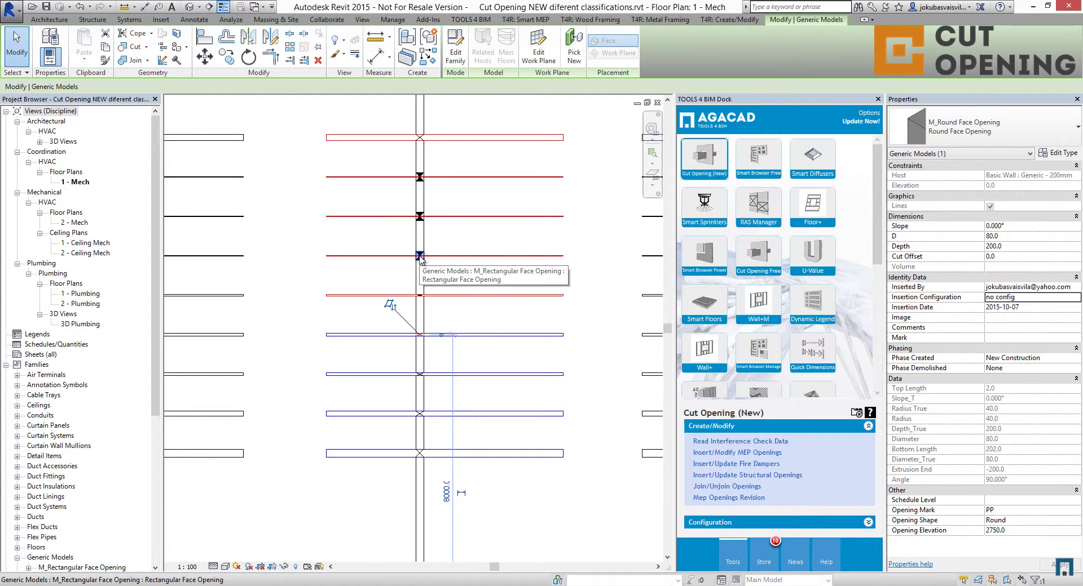
pyautogui.click(420, 256)
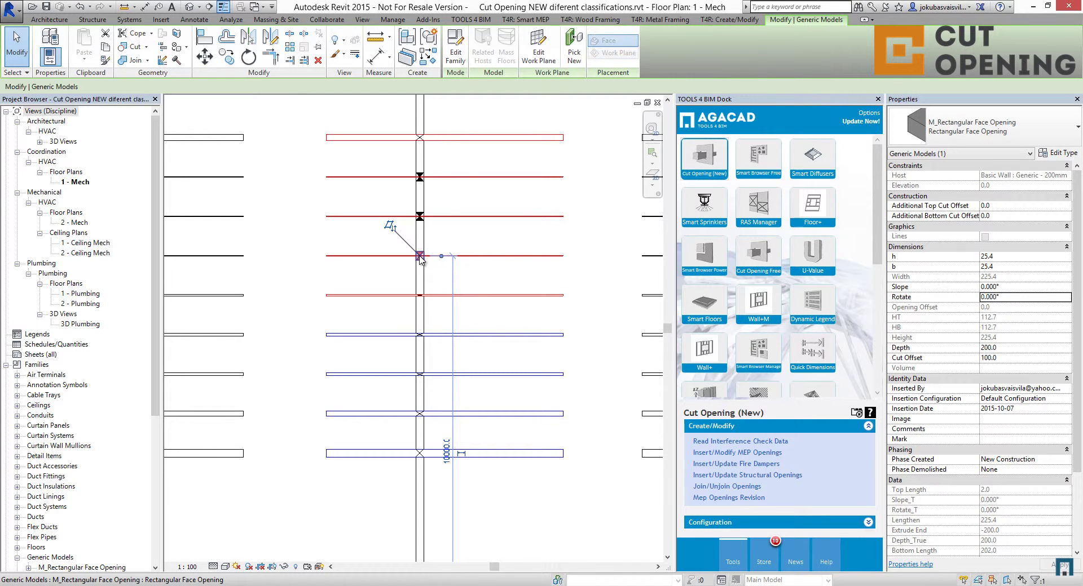
pyautogui.click(1047, 399)
pyautogui.moveTo(1047, 399); pyautogui.dragTo(972, 407)
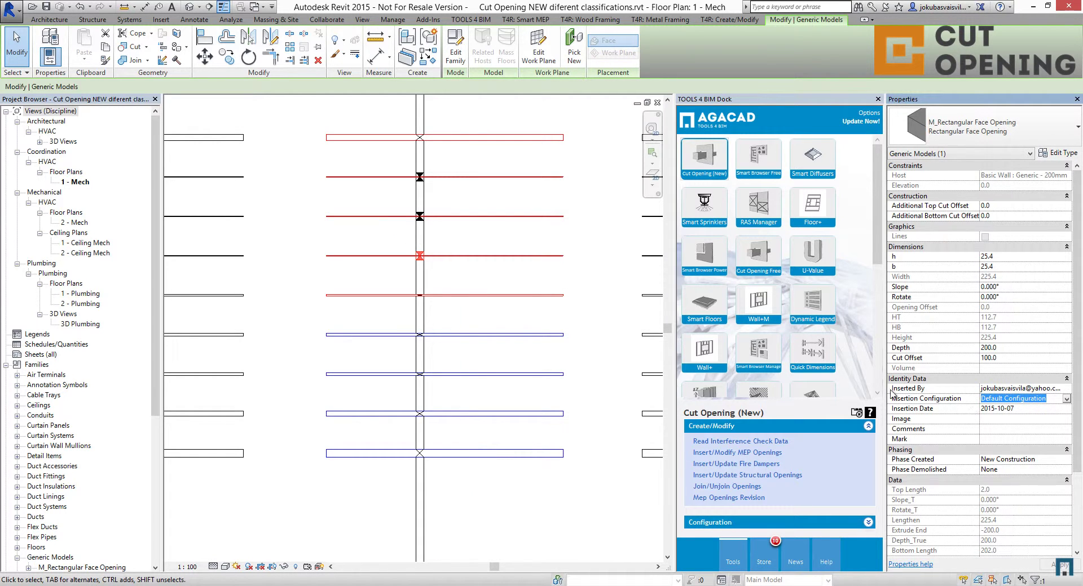
pyautogui.click(587, 363)
pyautogui.scroll(-5, 587, 363)
pyautogui.scroll(-3, 587, 364)
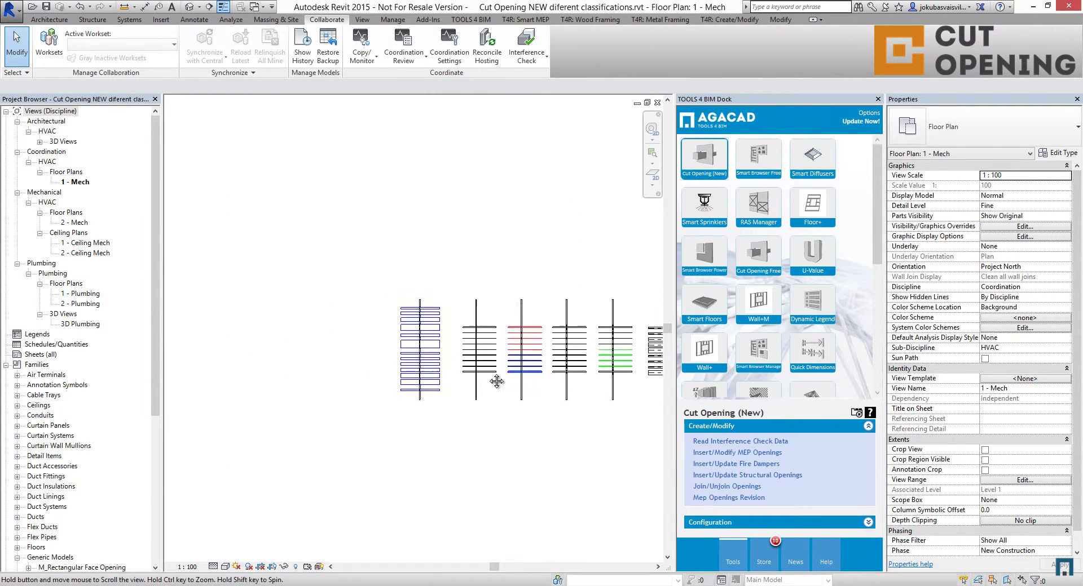